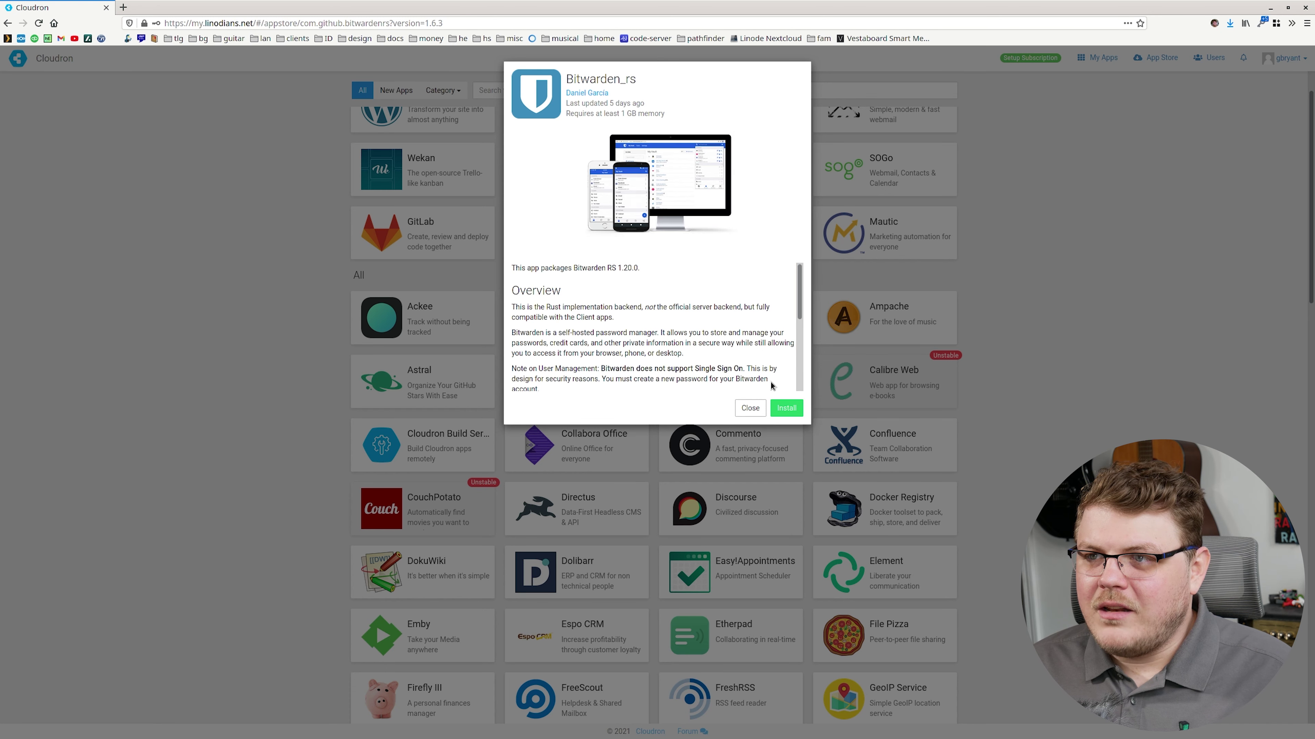
# Install Bitwarden_rs at the location 'bitwarden', keeping it visible to all users
pyautogui.click(782, 413)
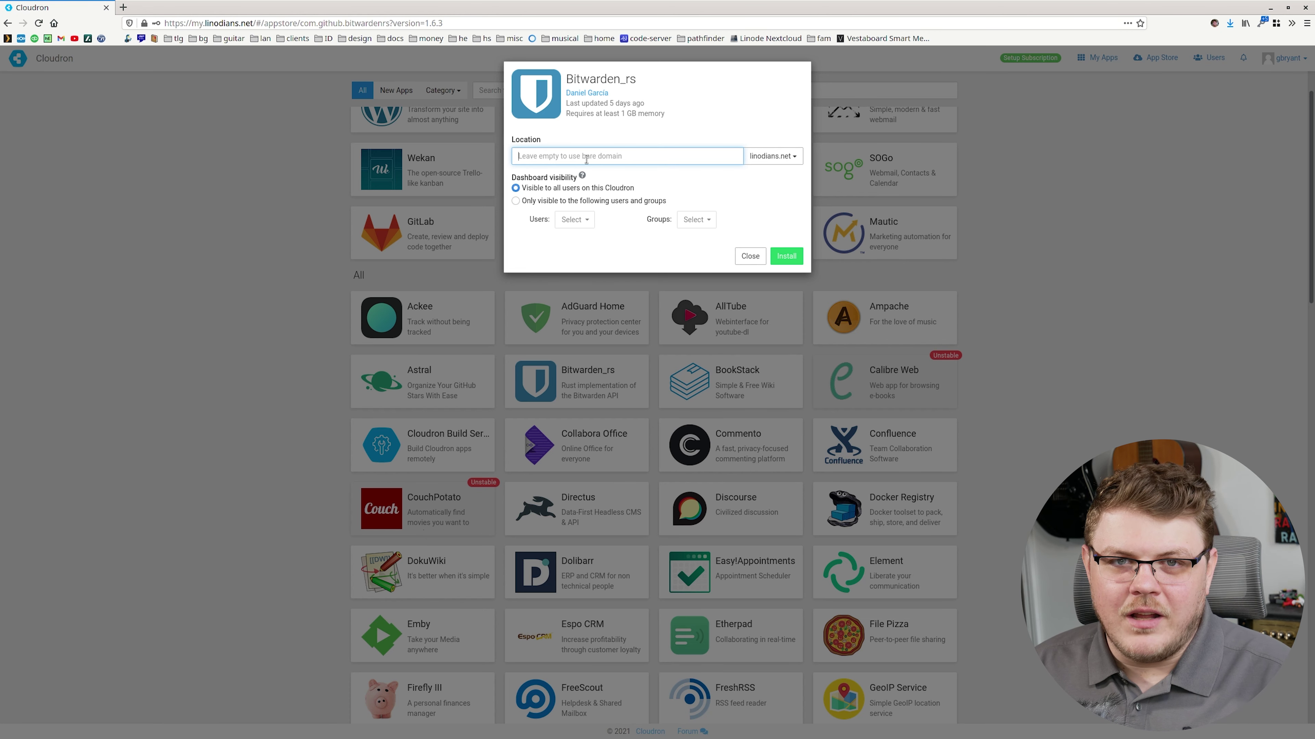
pyautogui.write('bitwarden')
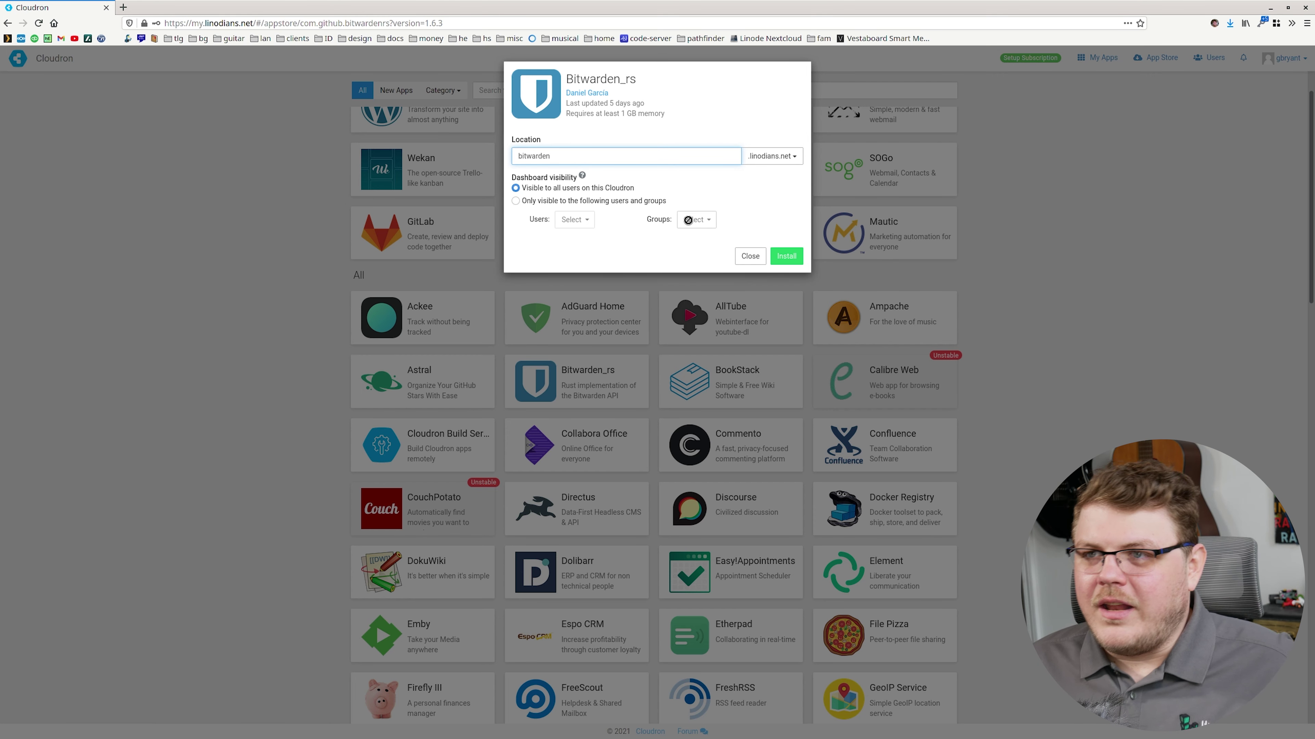
pyautogui.click(786, 255)
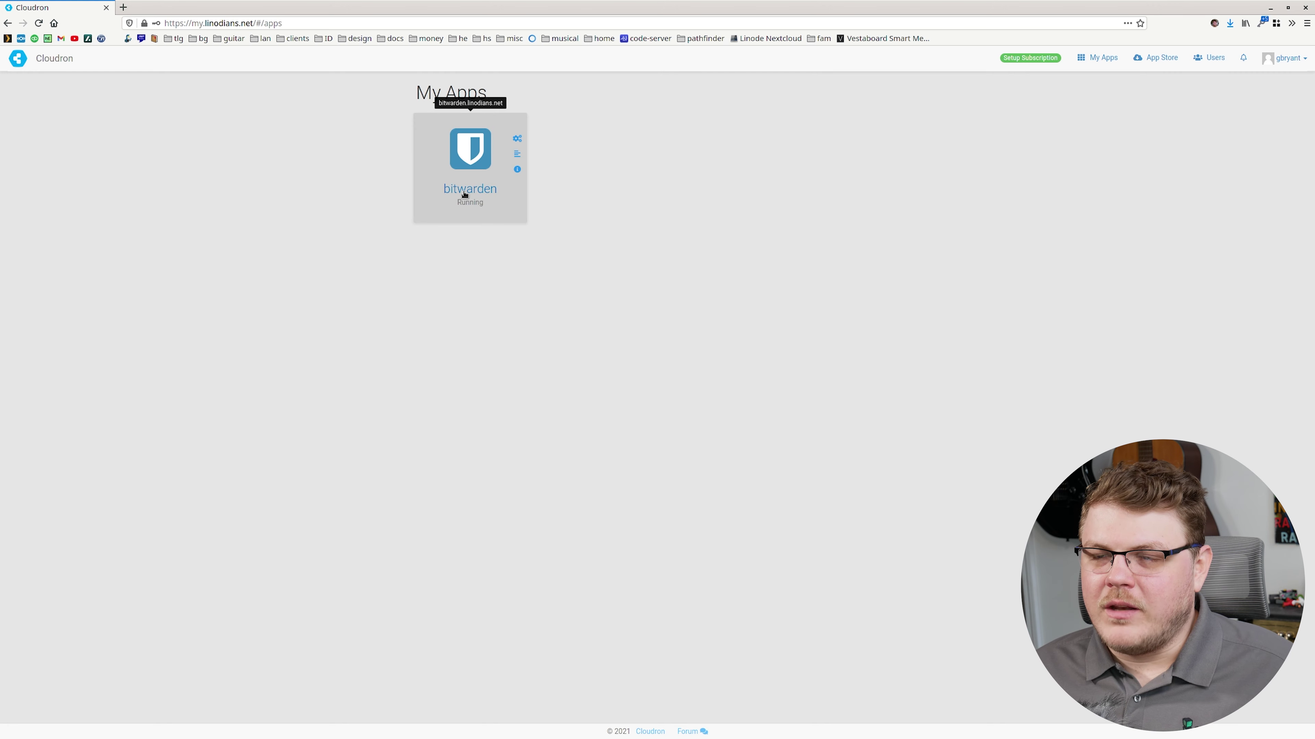
# Open the Bitwarden_rs docs in a background tab, acknowledge the instructions, and launch the web vault
pyautogui.click(469, 194)
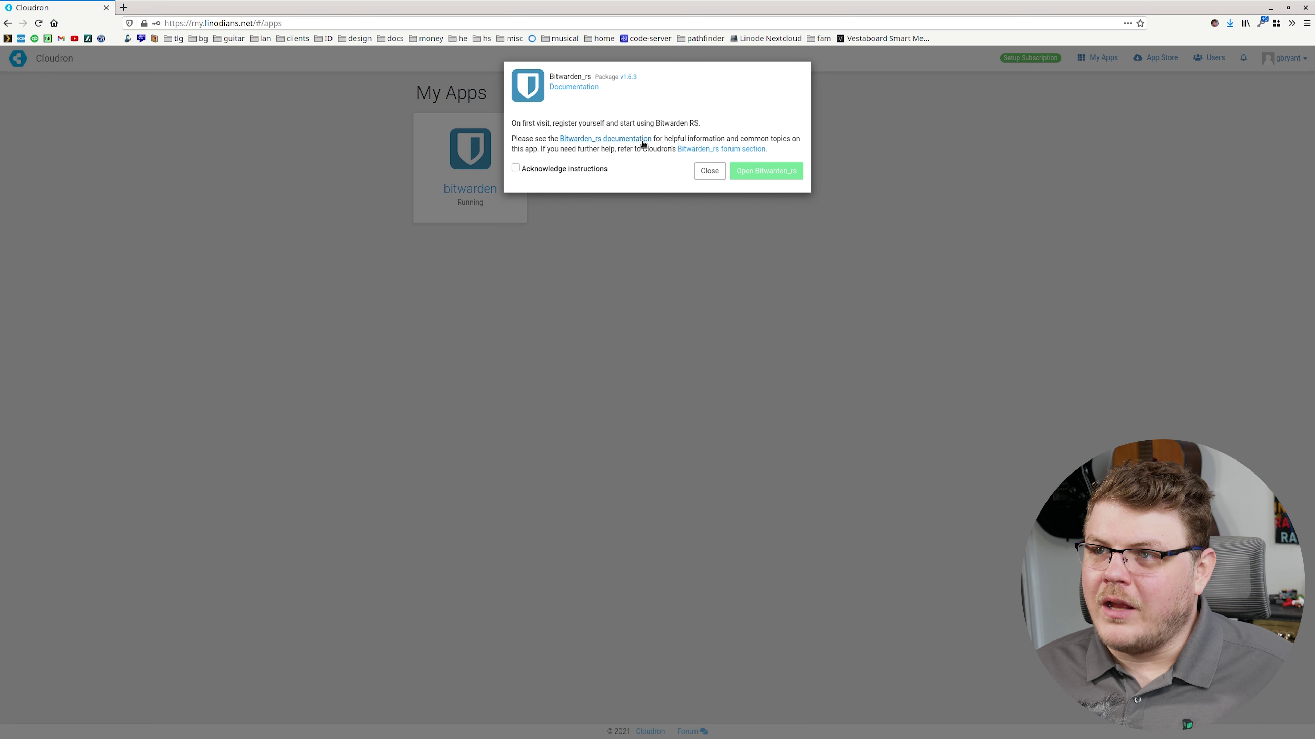
pyautogui.middleClick(598, 140)
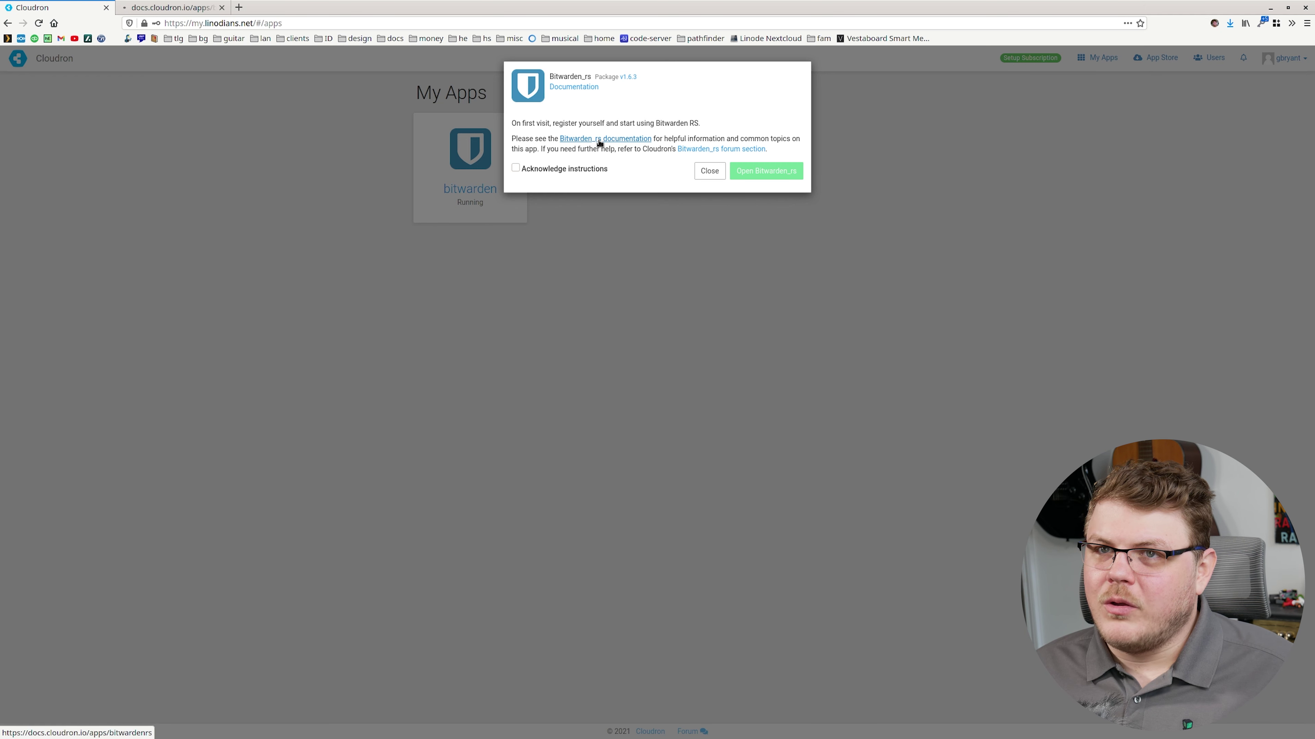
pyautogui.click(552, 171)
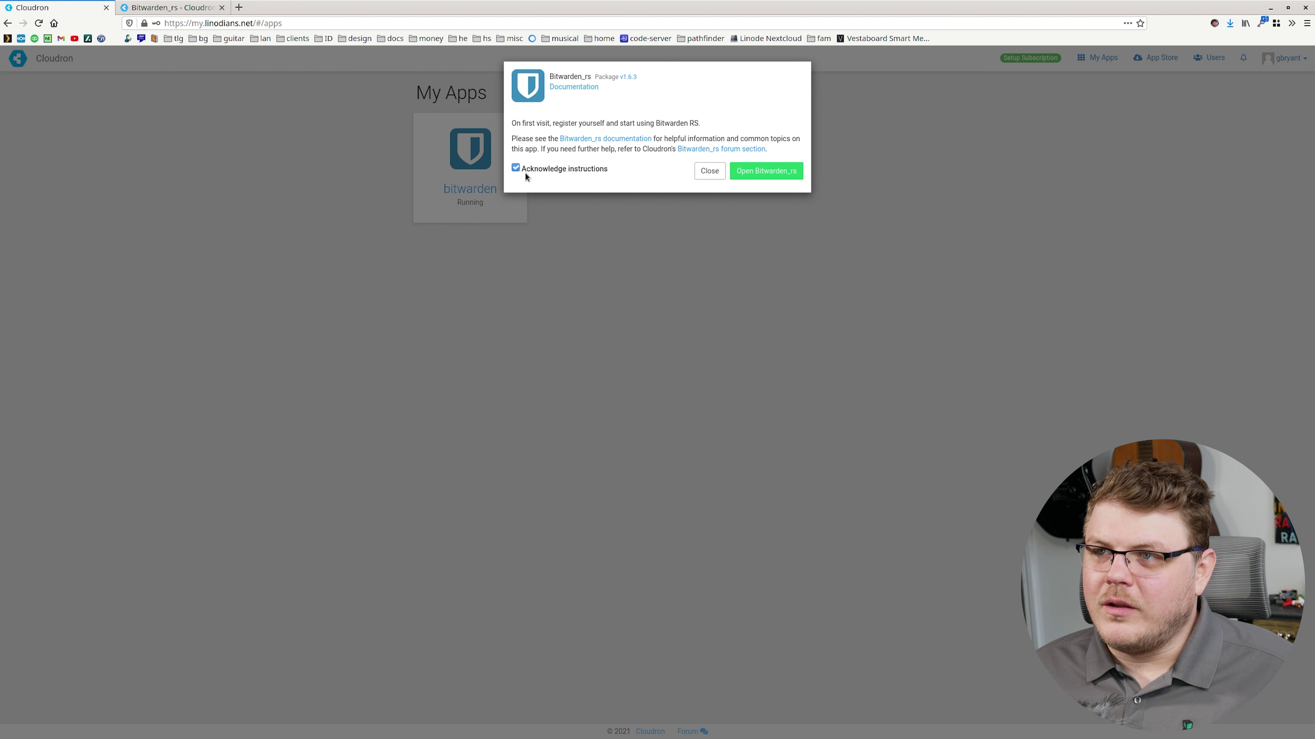
pyautogui.click(762, 177)
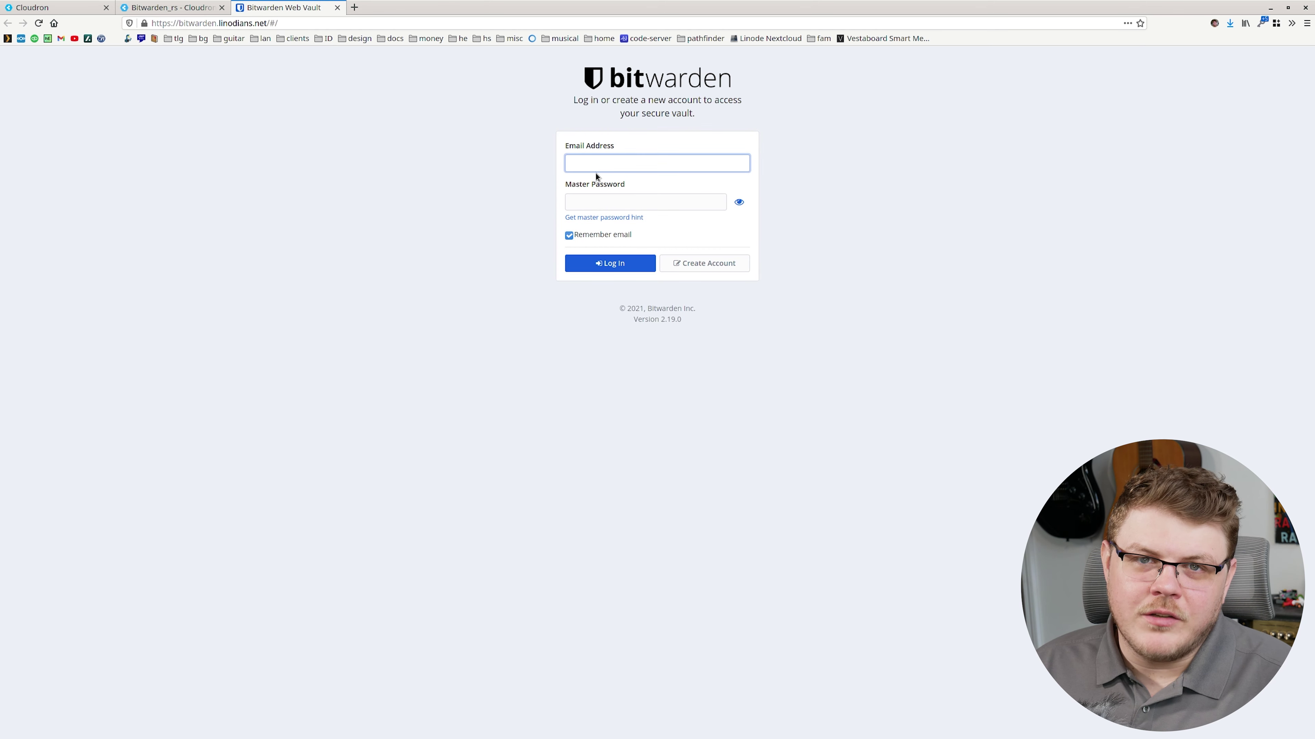
# Register a new vault account with a name, a strong master password and accepted terms
pyautogui.click(714, 267)
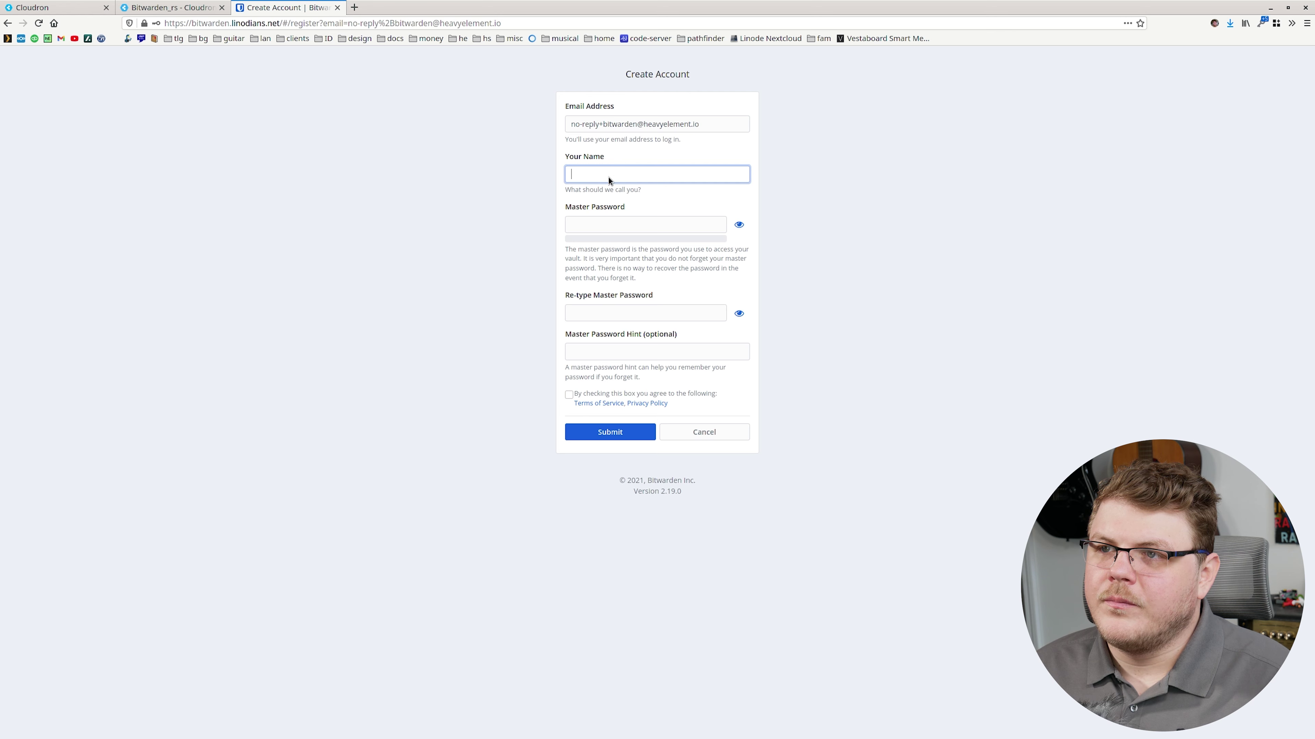
pyautogui.click(569, 395)
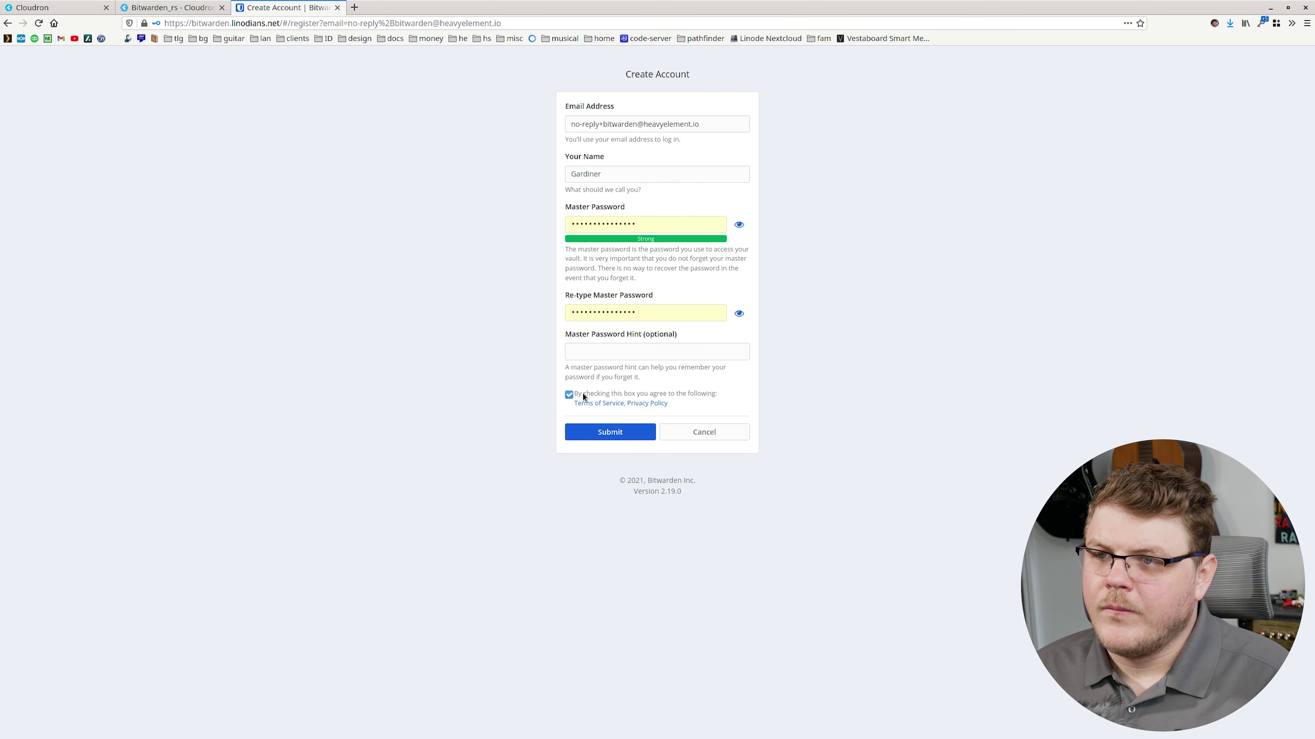
pyautogui.click(616, 433)
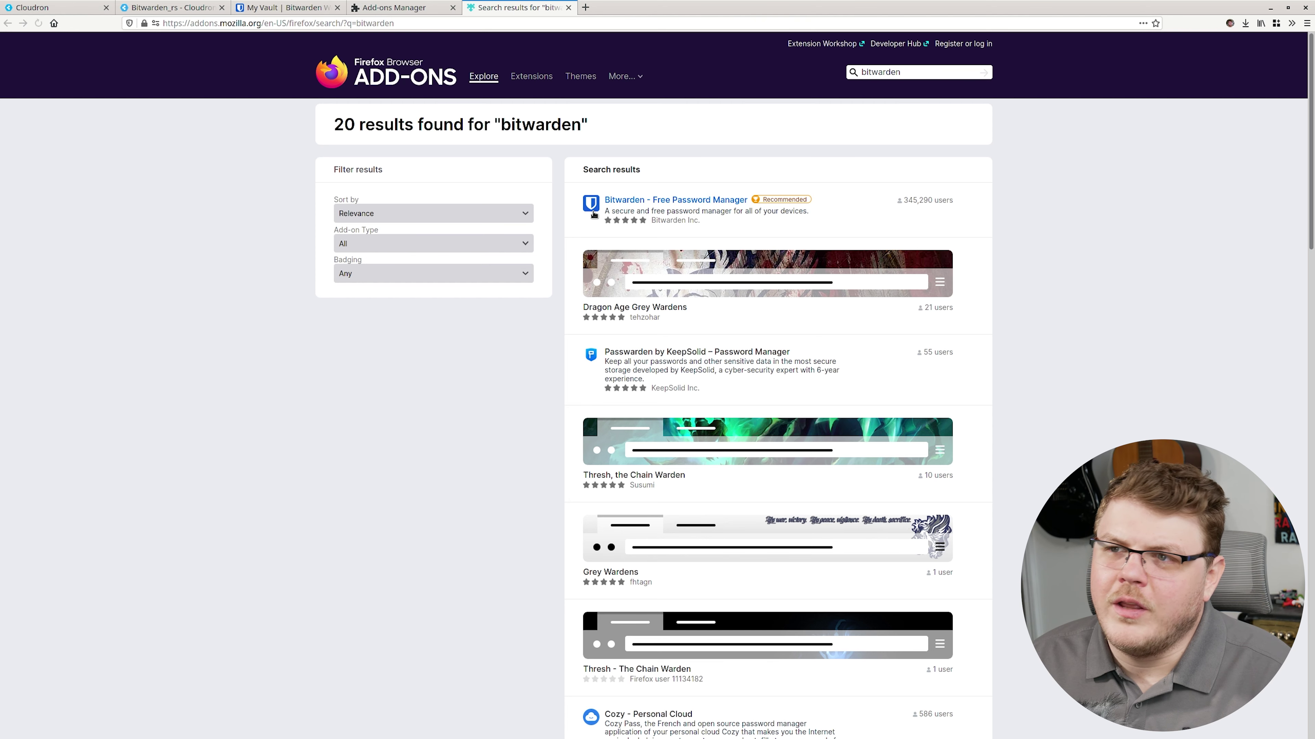
# Add the Bitwarden – Free Password Manager extension to Firefox and bring up its login form
pyautogui.click(655, 212)
pyautogui.click(686, 241)
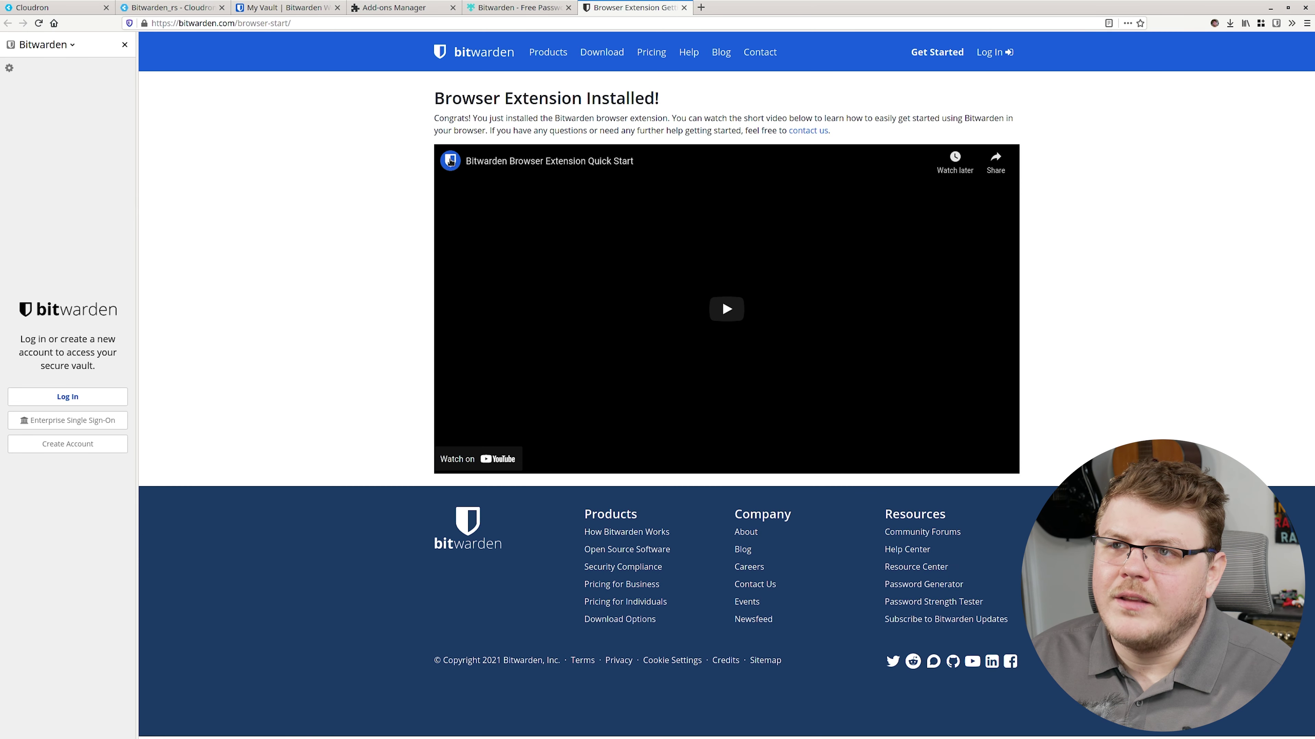
pyautogui.click(67, 397)
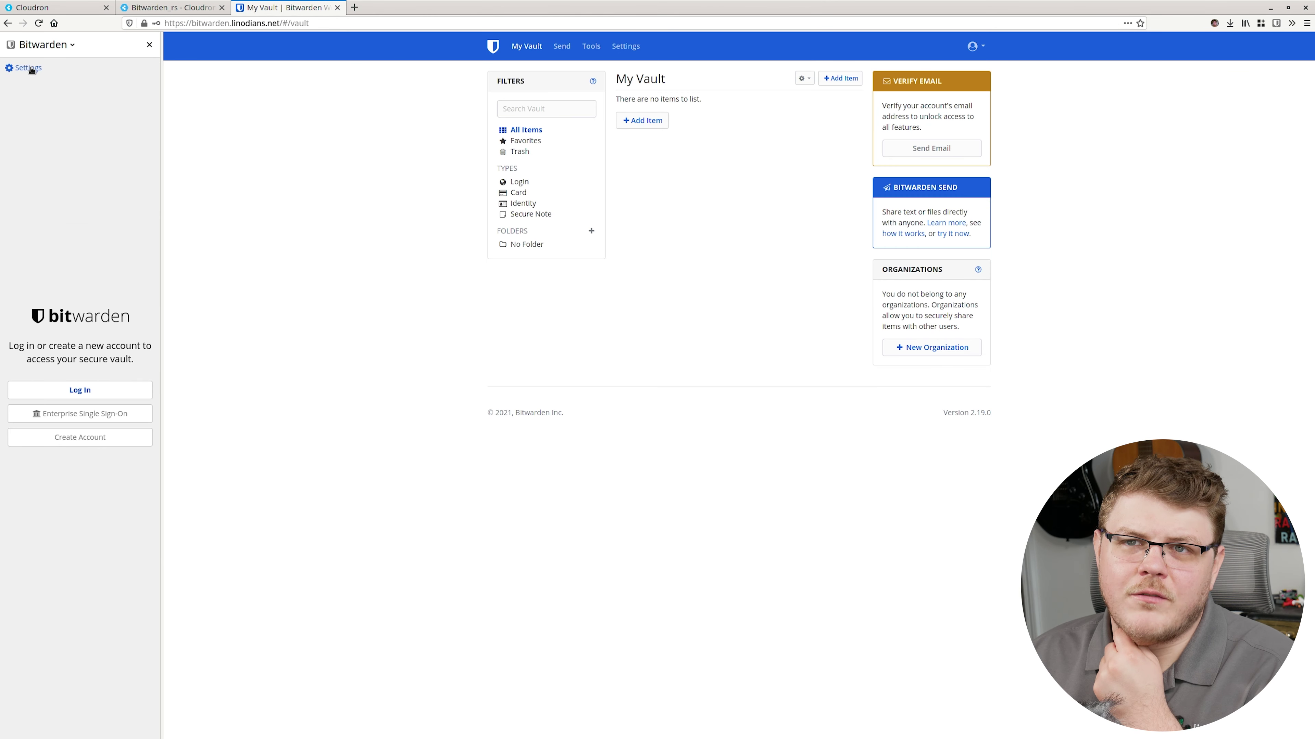
pyautogui.click(9, 68)
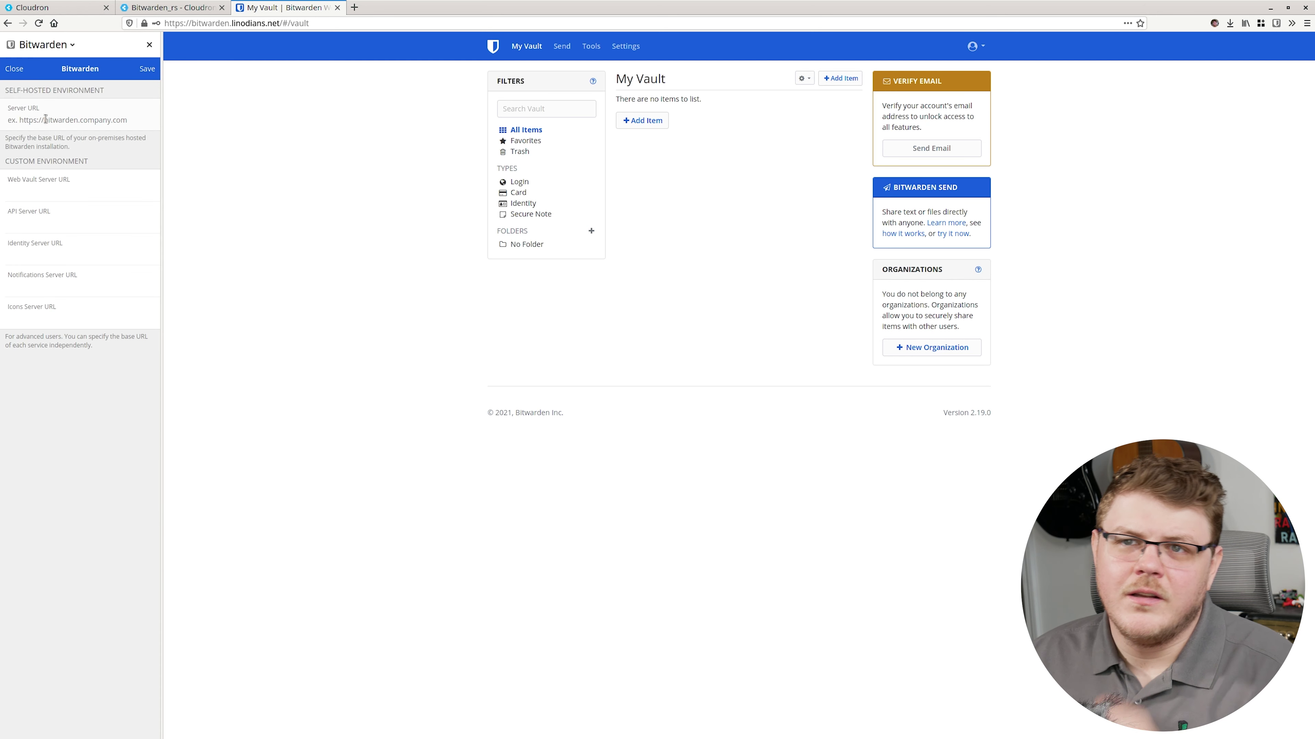
pyautogui.write('ht')
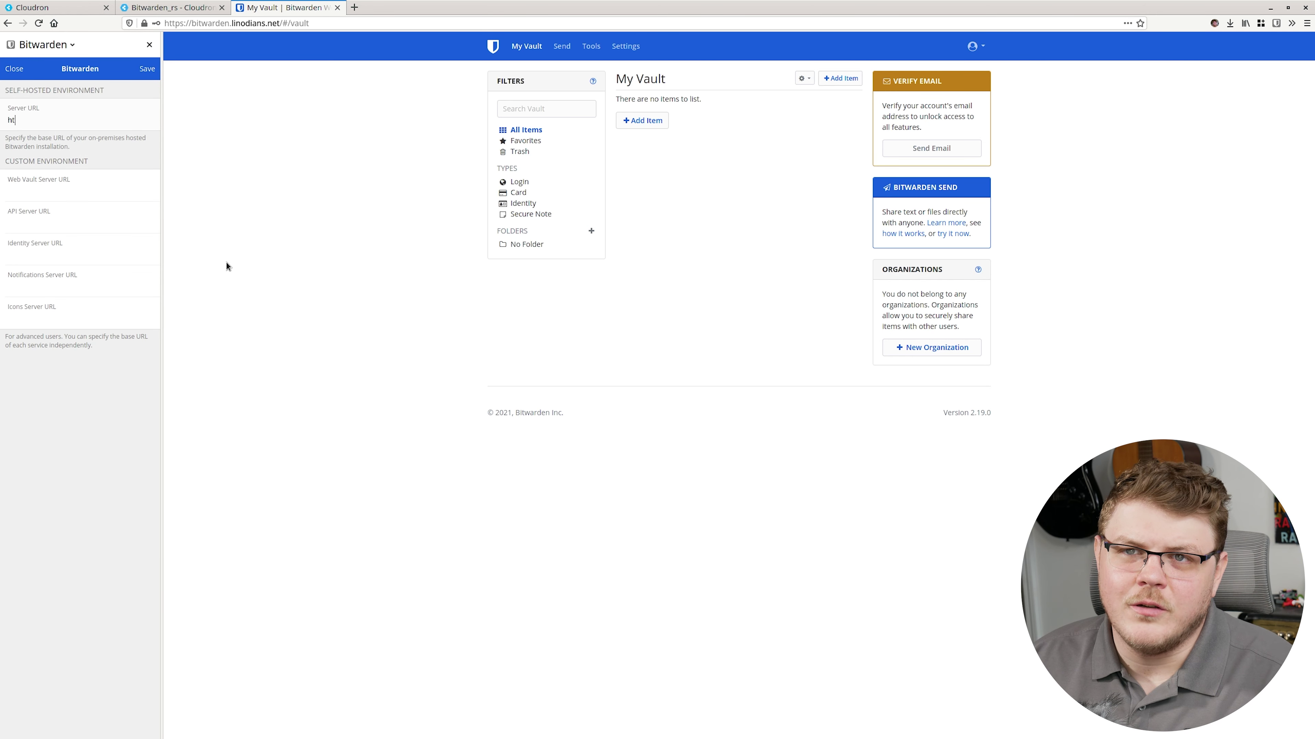
pyautogui.write('tps://bitw')
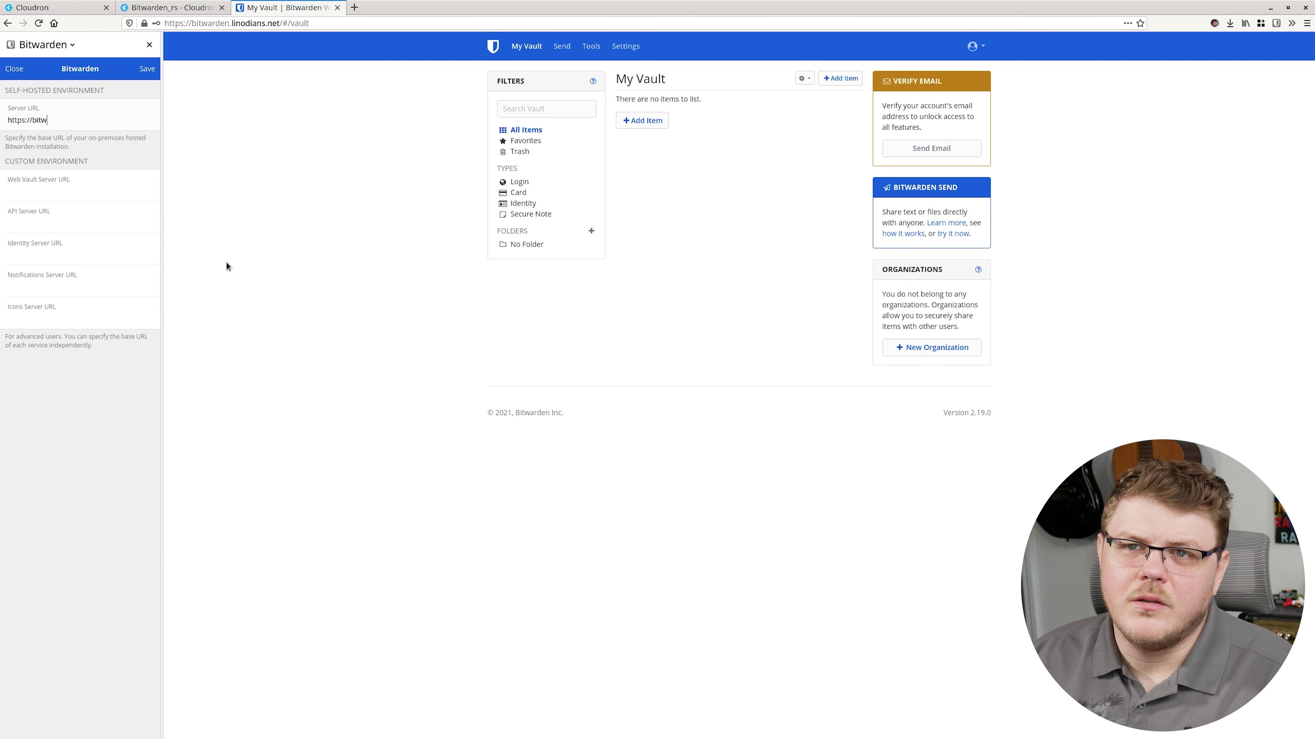
pyautogui.write('arden.linodi')
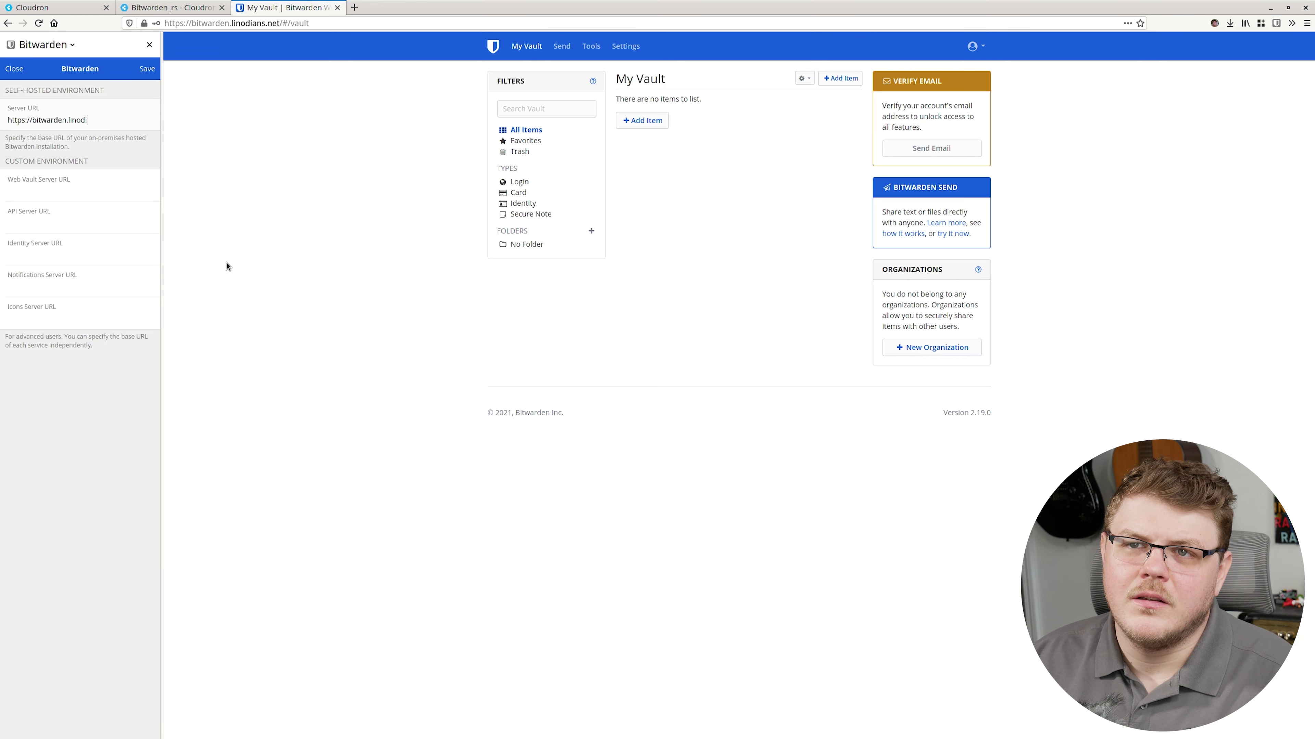
pyautogui.write('ans.net')
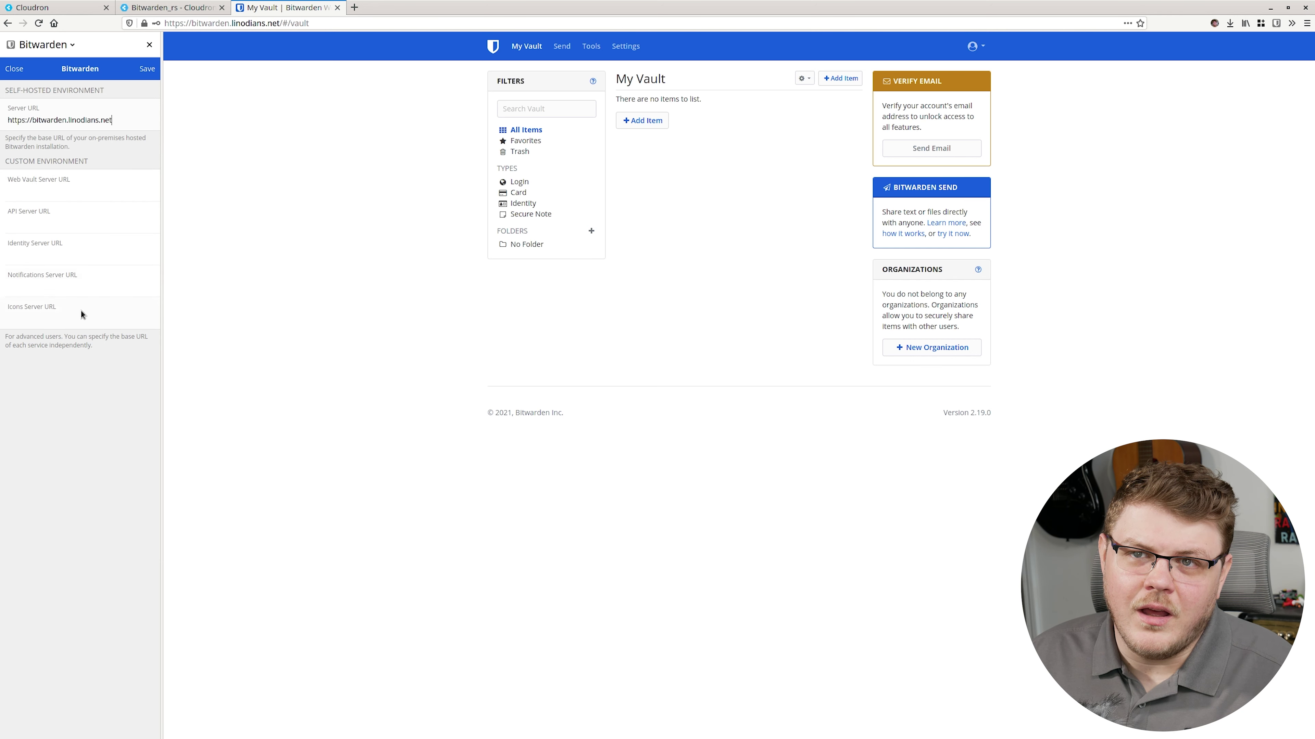
pyautogui.click(147, 69)
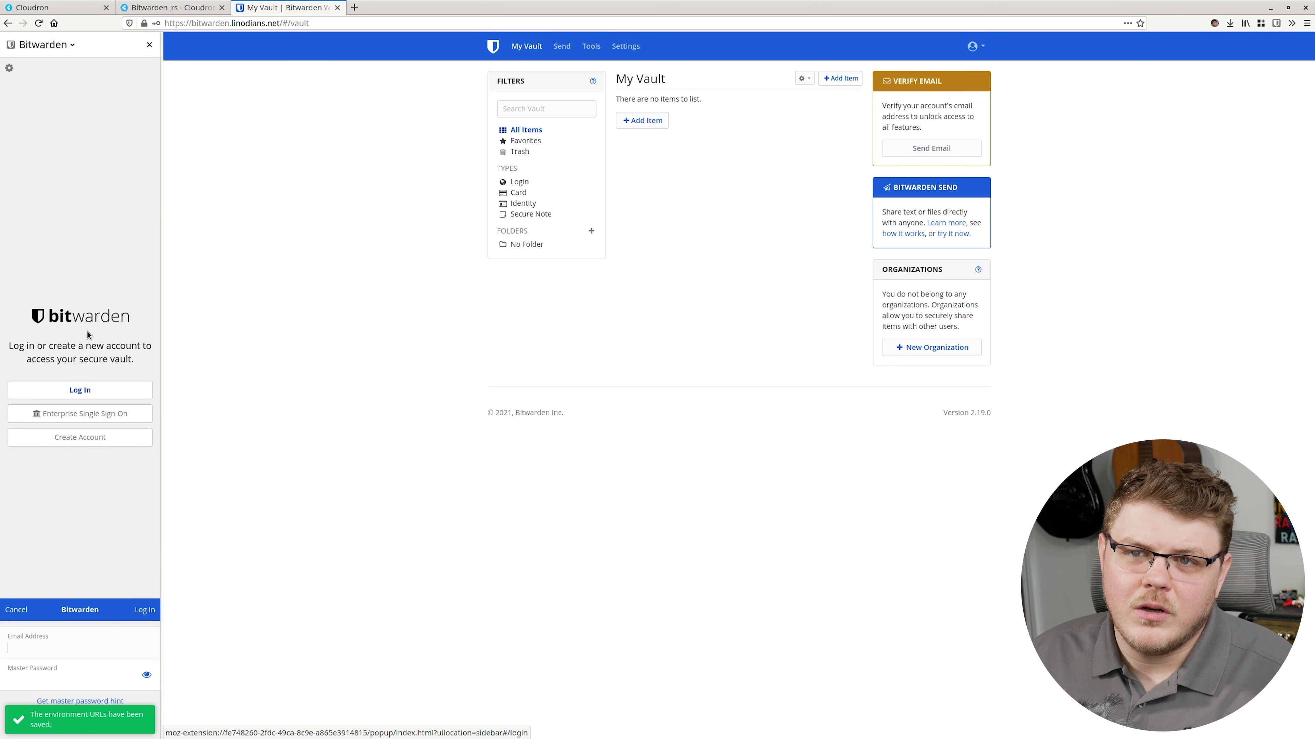
# Log into the extension with the account e-mail and master password, then close the sidebar
pyautogui.hotkey('ctrl', 'v')
pyautogui.click(61, 141)
pyautogui.hotkey('ctrl', 'v')
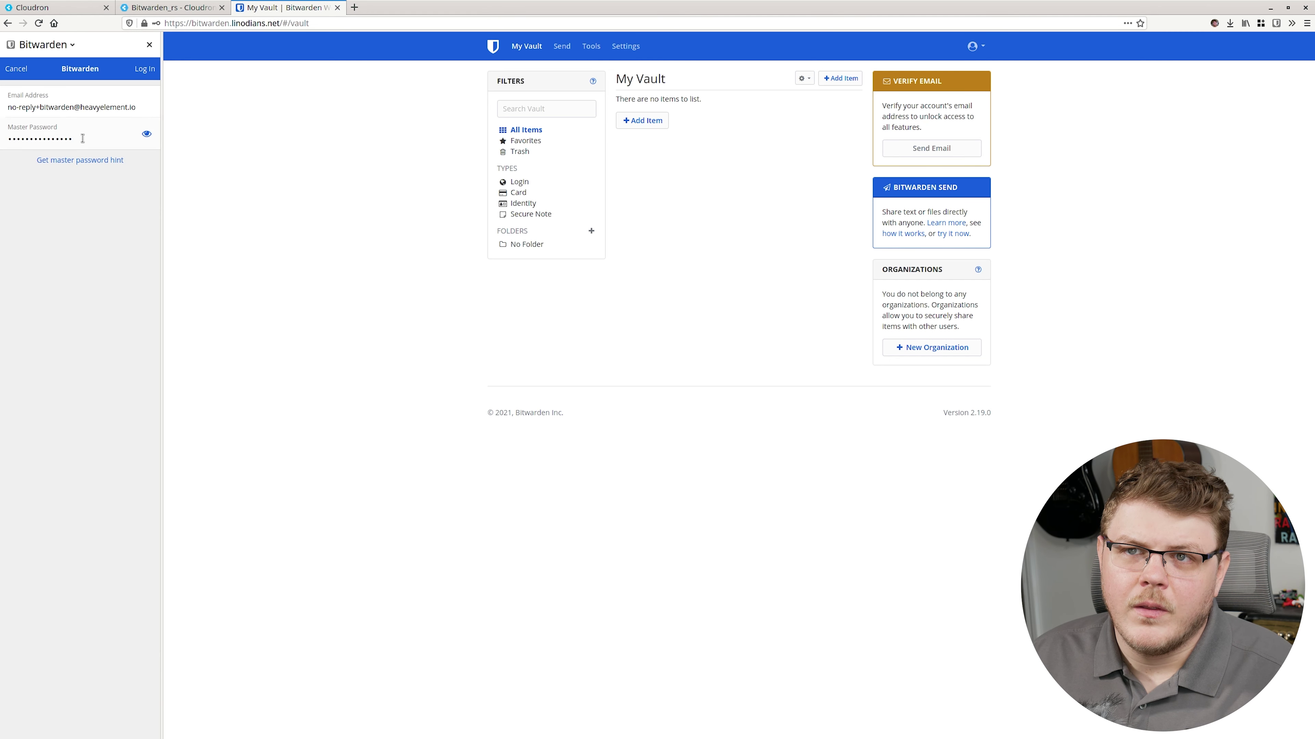
pyautogui.click(144, 68)
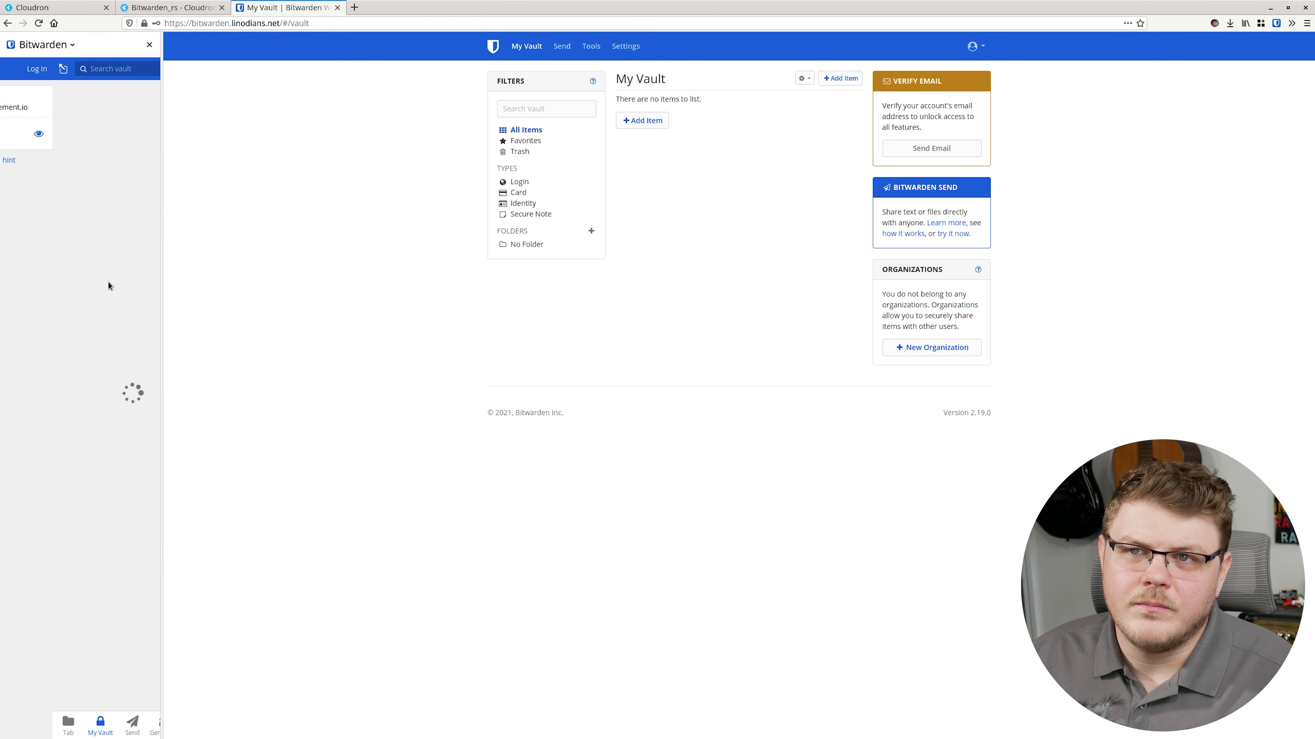
pyautogui.click(149, 44)
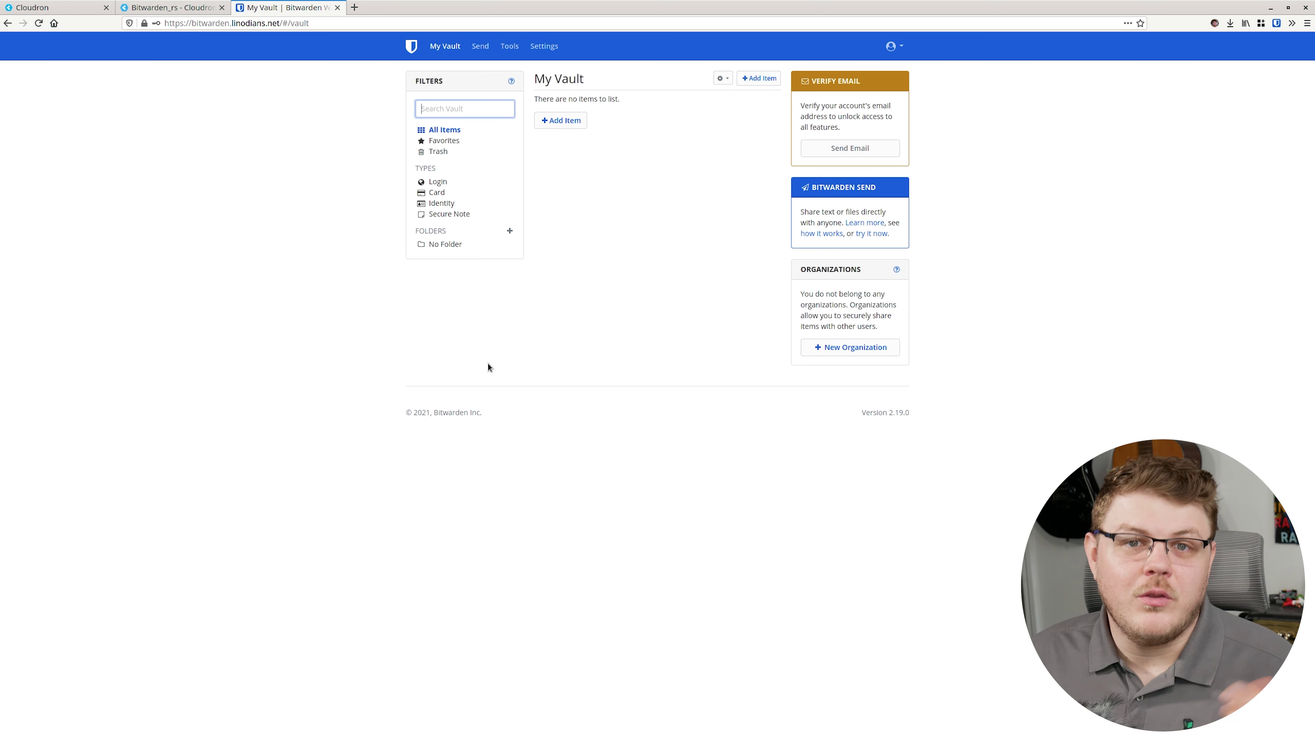
# Start Authenticator App setup under Settings > Two-step Login, confirming the master password
pyautogui.click(501, 327)
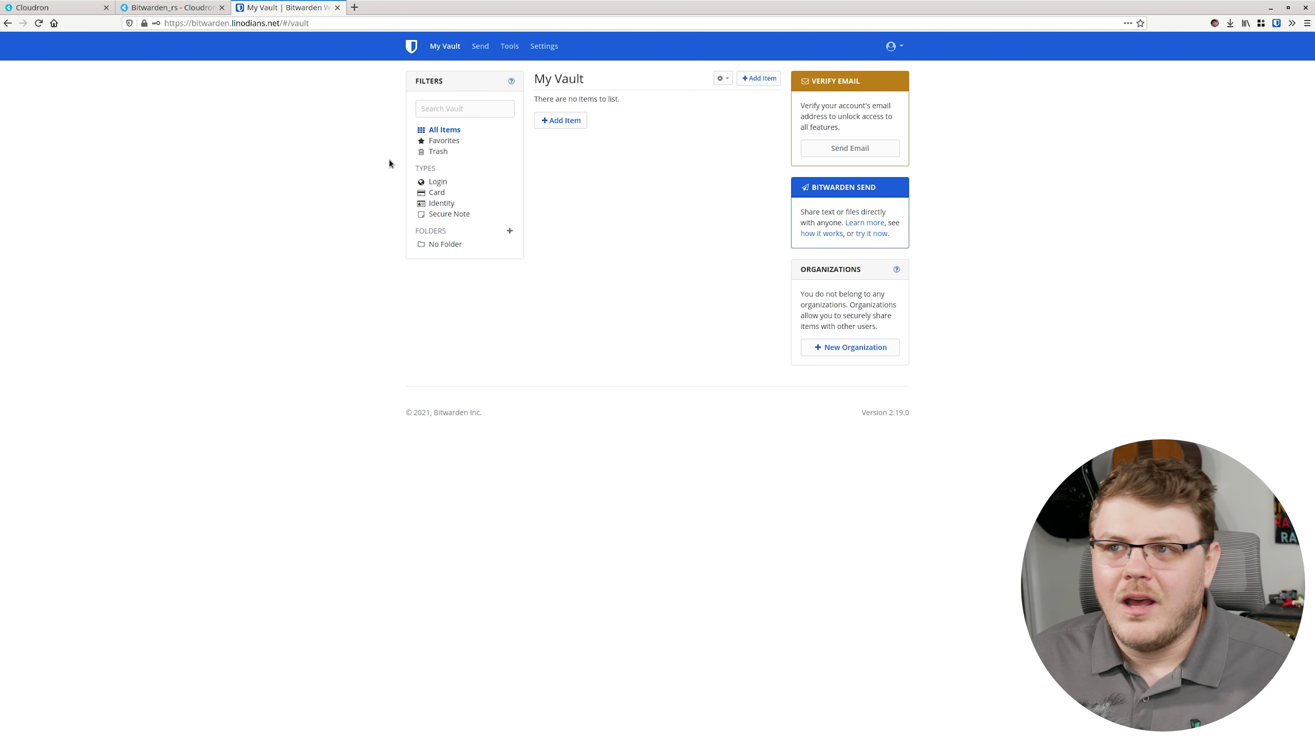
pyautogui.click(541, 46)
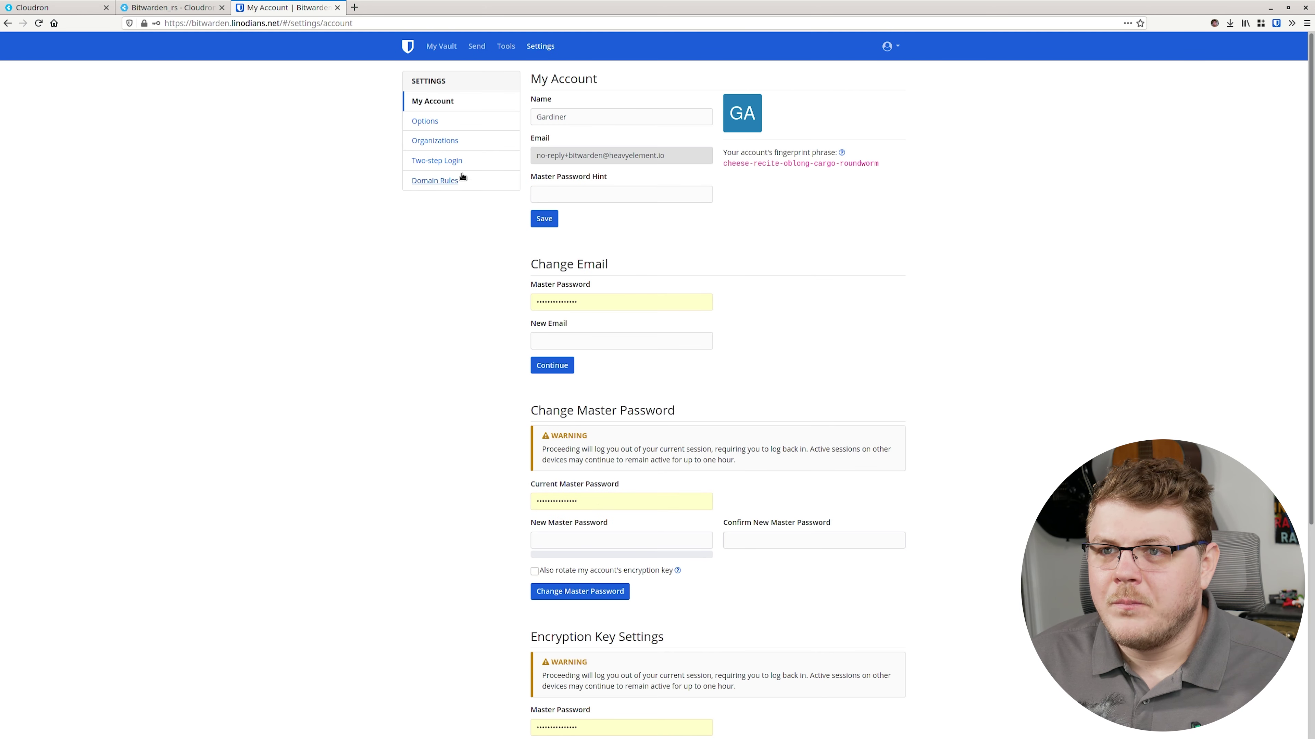
pyautogui.click(432, 164)
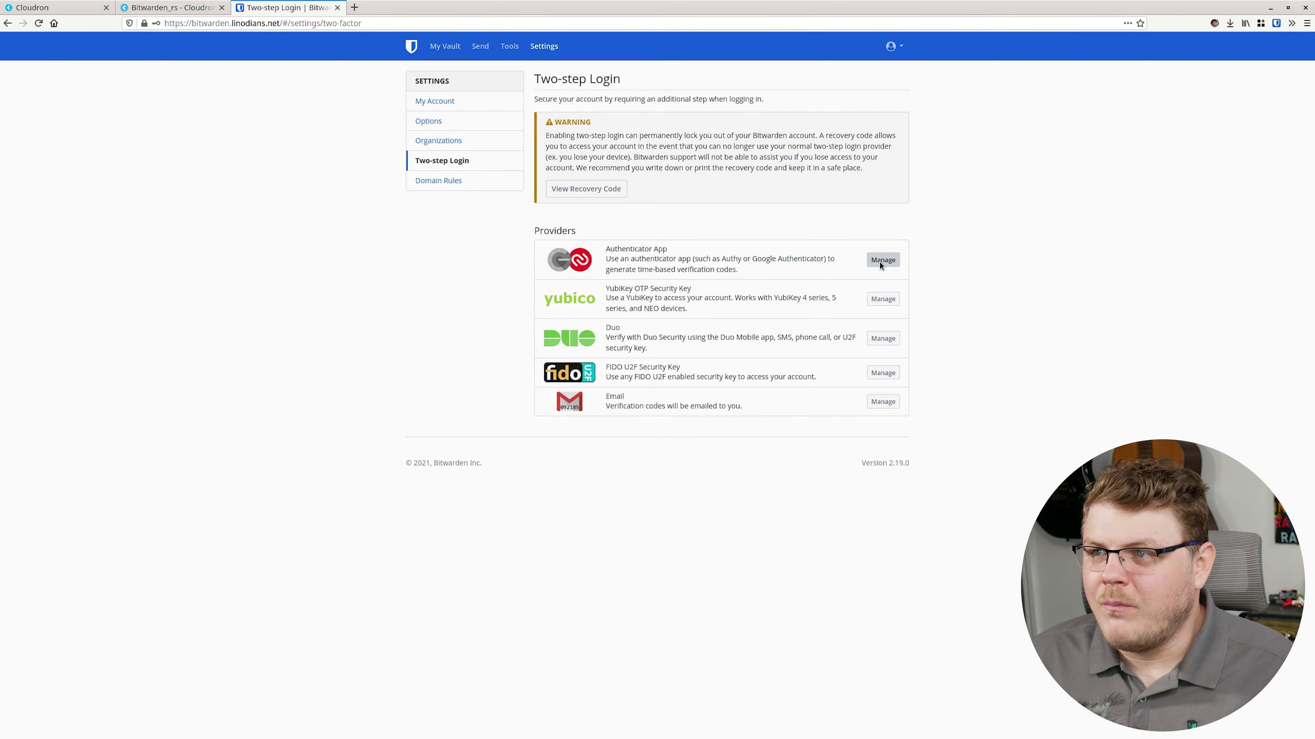
pyautogui.click(880, 261)
pyautogui.press('Return')
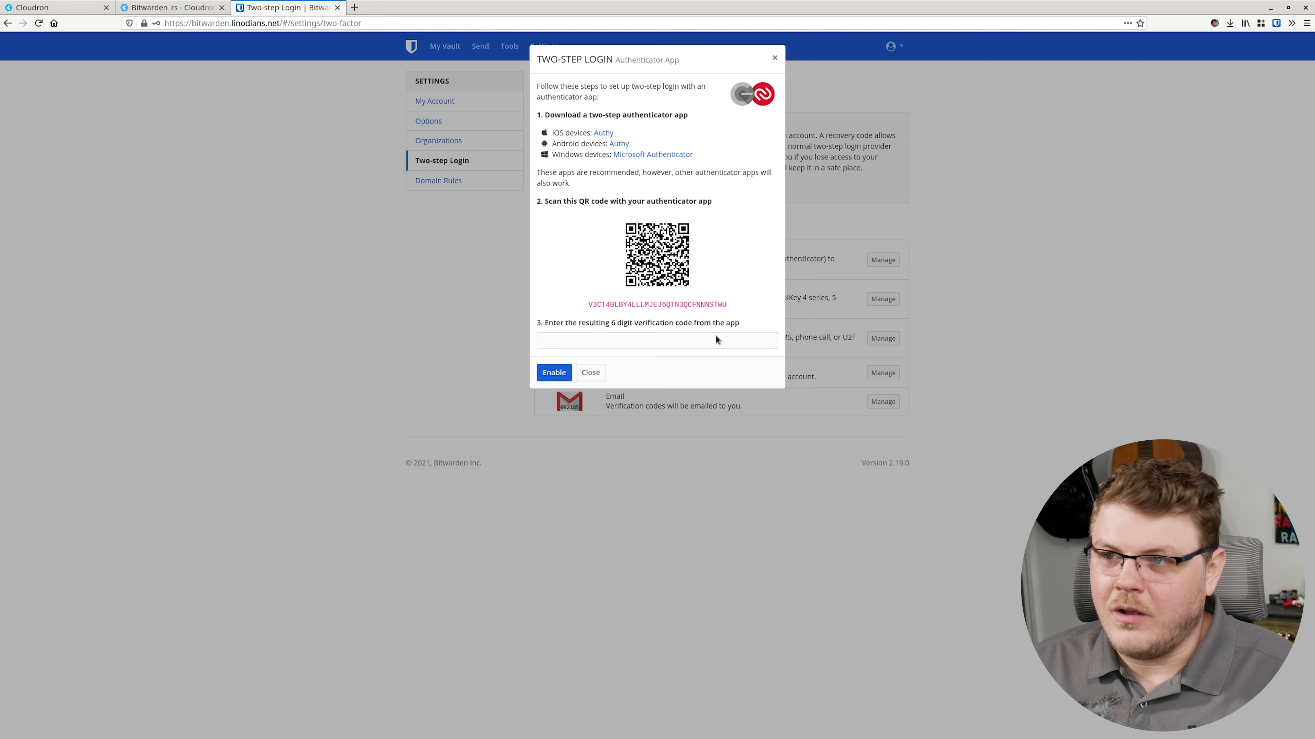
# Enable Authenticator App two-step login using the 6-digit code from the authenticator app
pyautogui.click(649, 338)
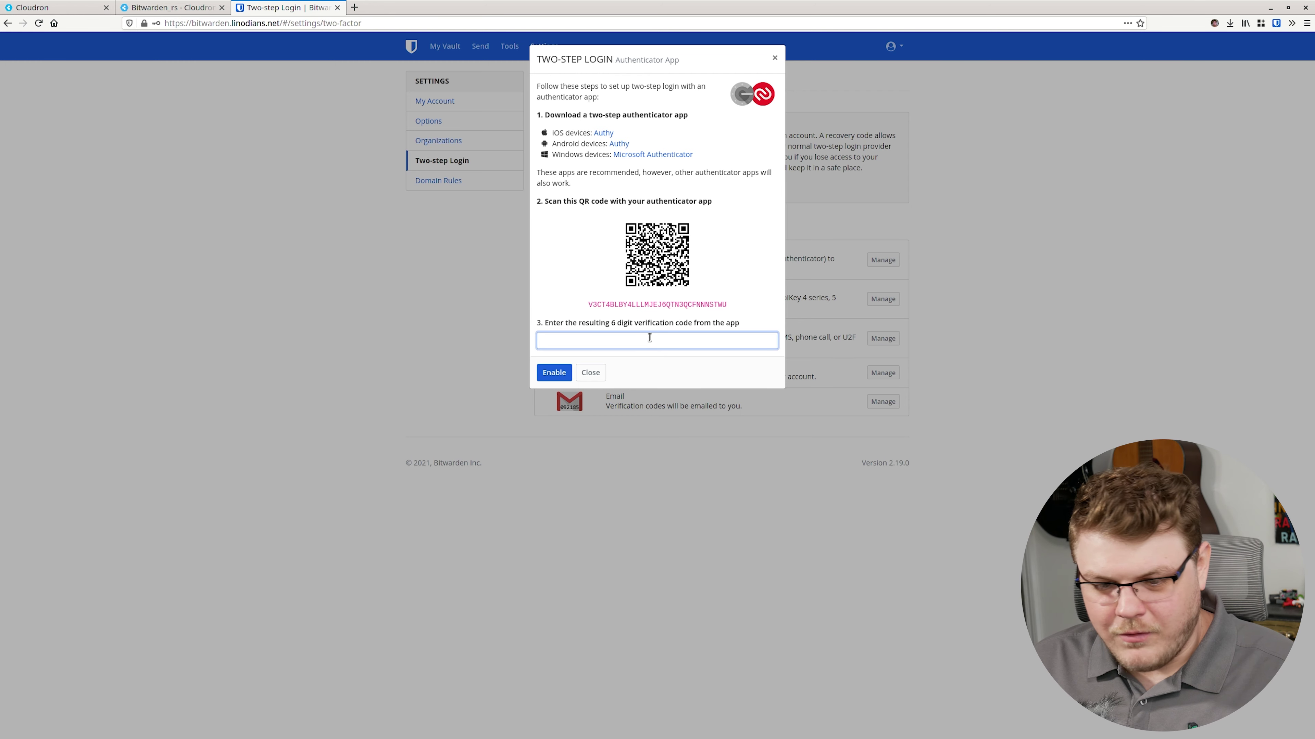
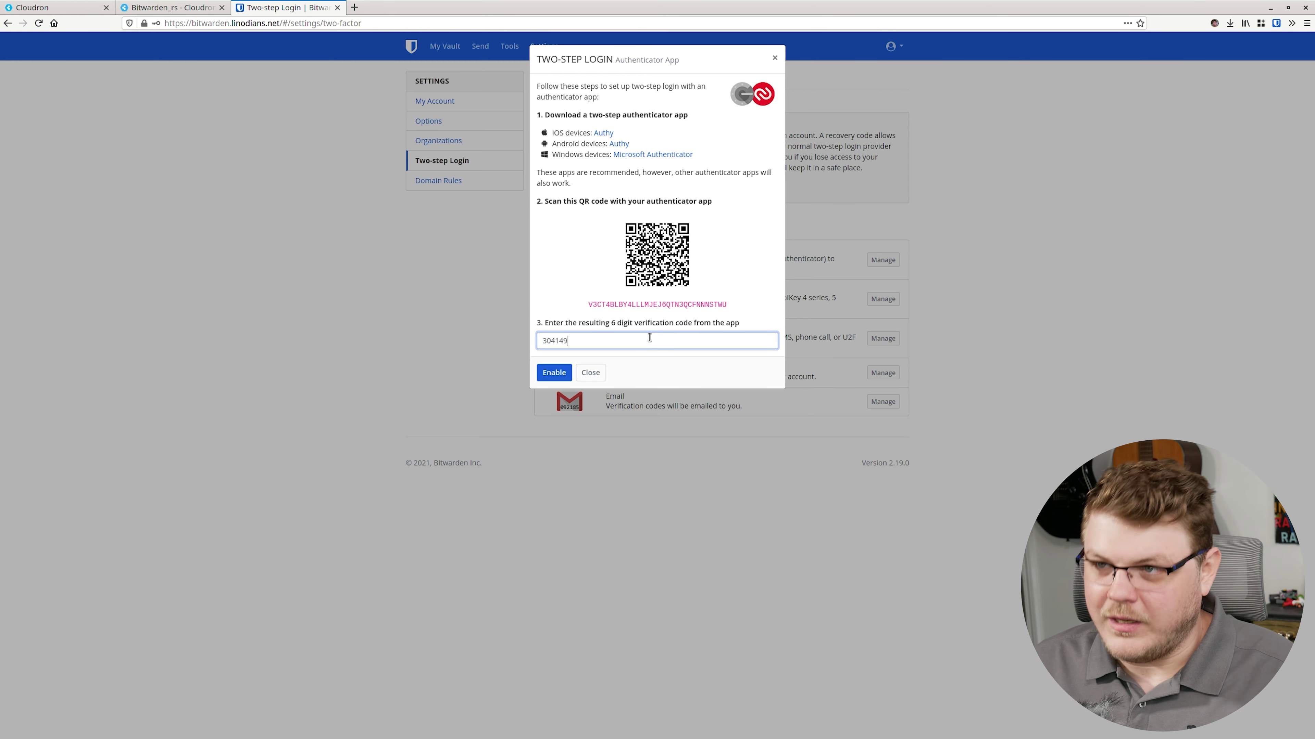
pyautogui.press('Return')
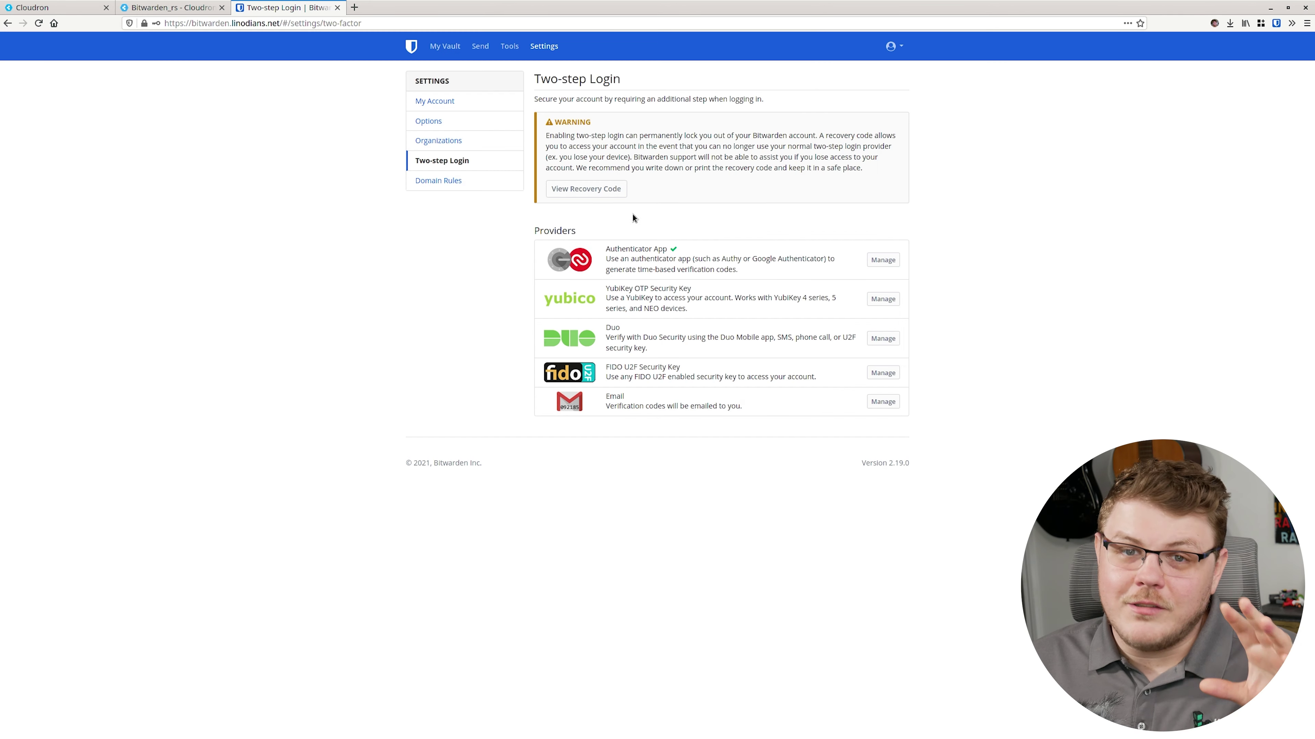
pyautogui.click(593, 197)
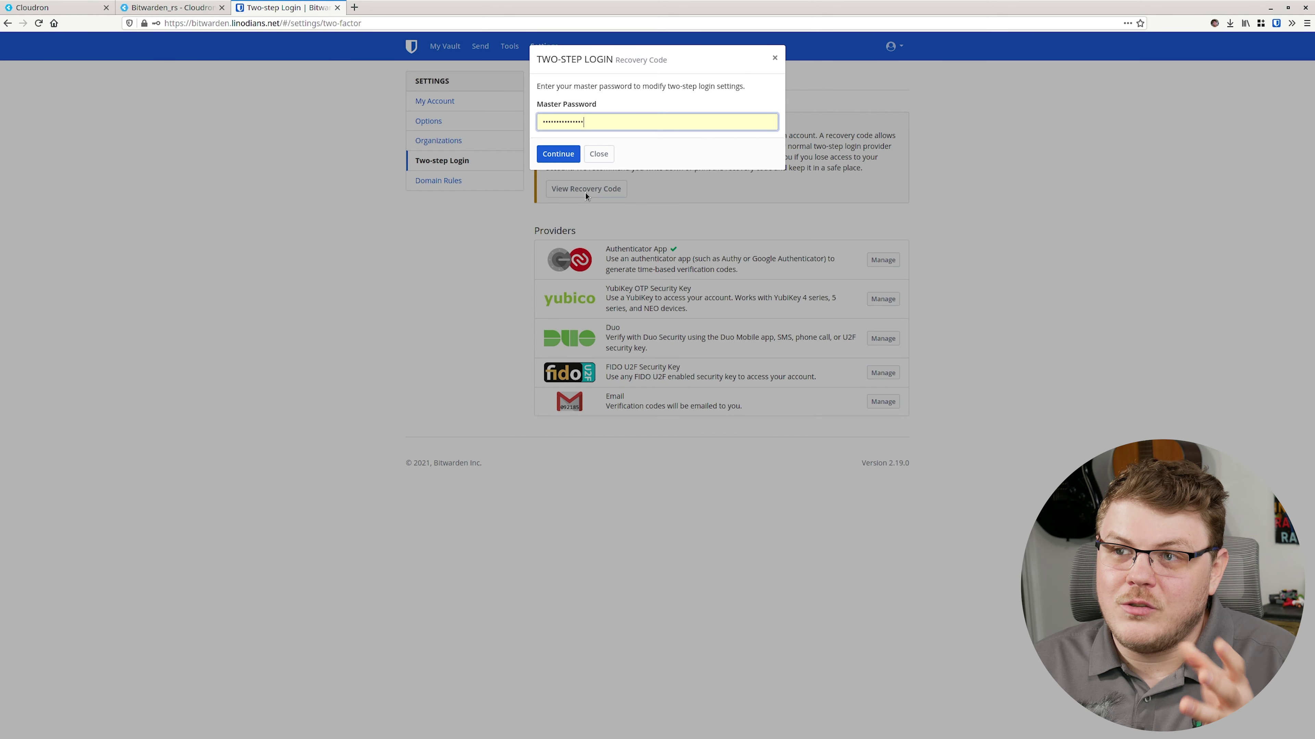
pyautogui.click(598, 153)
pyautogui.moveTo(608, 250); pyautogui.dragTo(663, 261)
pyautogui.click(664, 264)
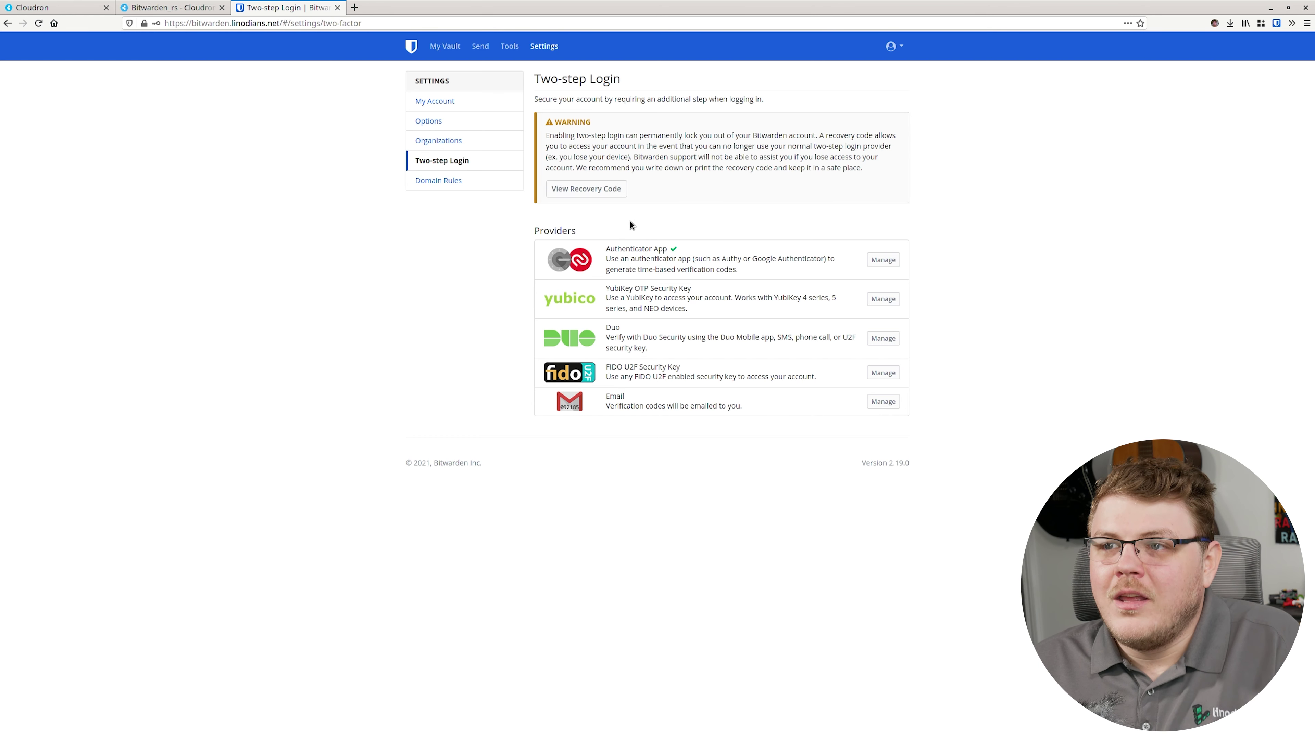
pyautogui.click(573, 191)
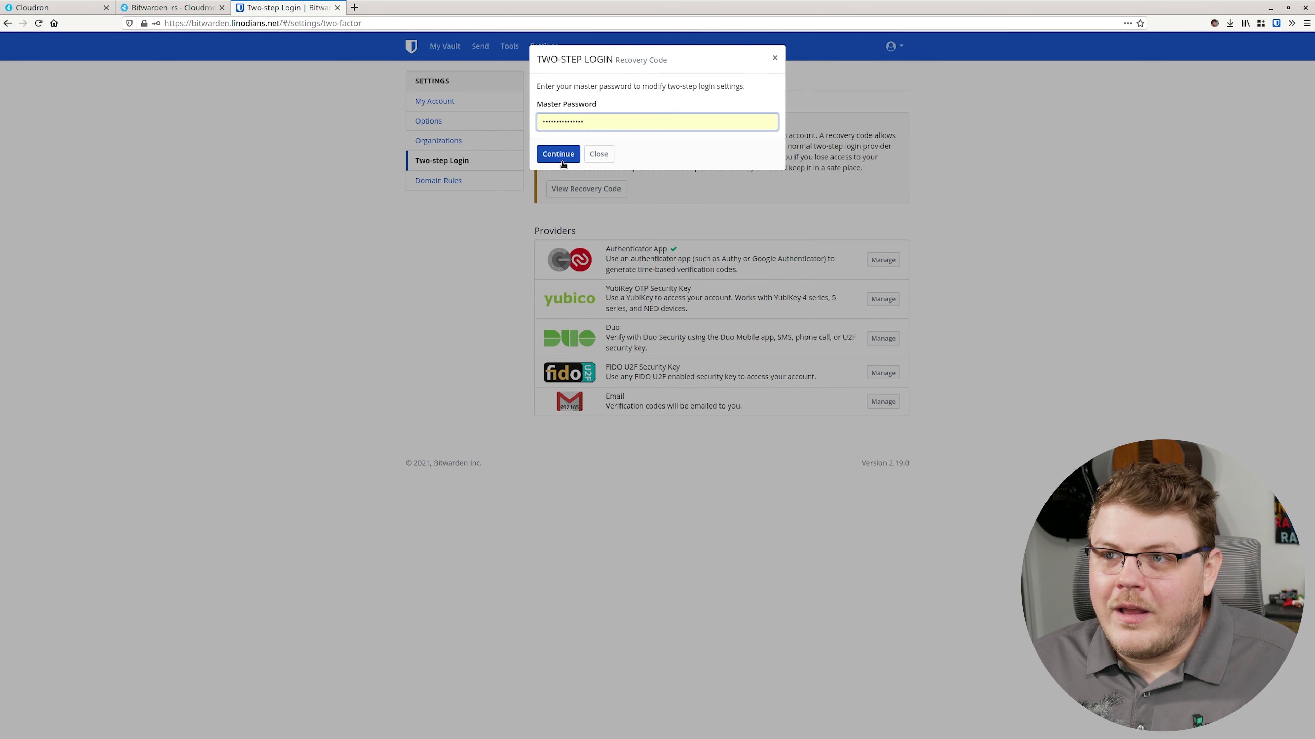
pyautogui.click(599, 154)
pyautogui.click(580, 188)
pyautogui.press('Return')
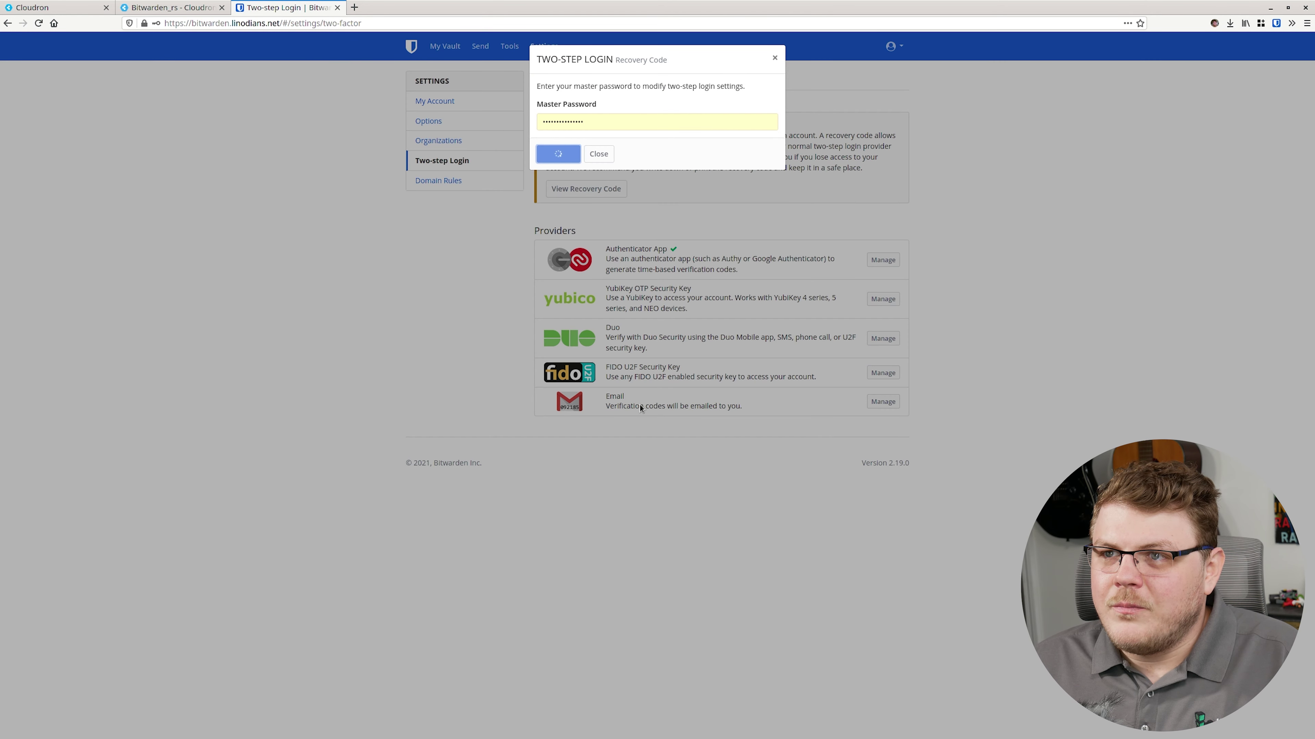
pyautogui.moveTo(562, 105); pyautogui.dragTo(755, 117)
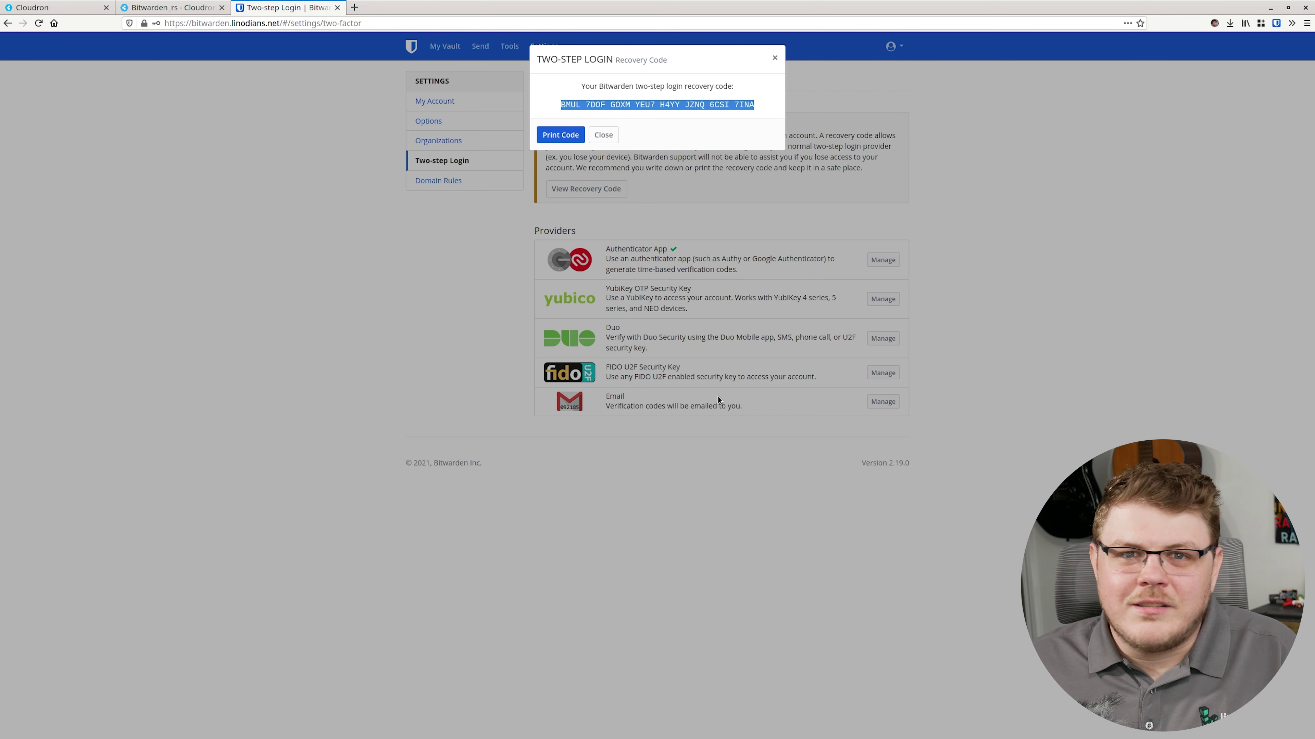
pyautogui.click(654, 106)
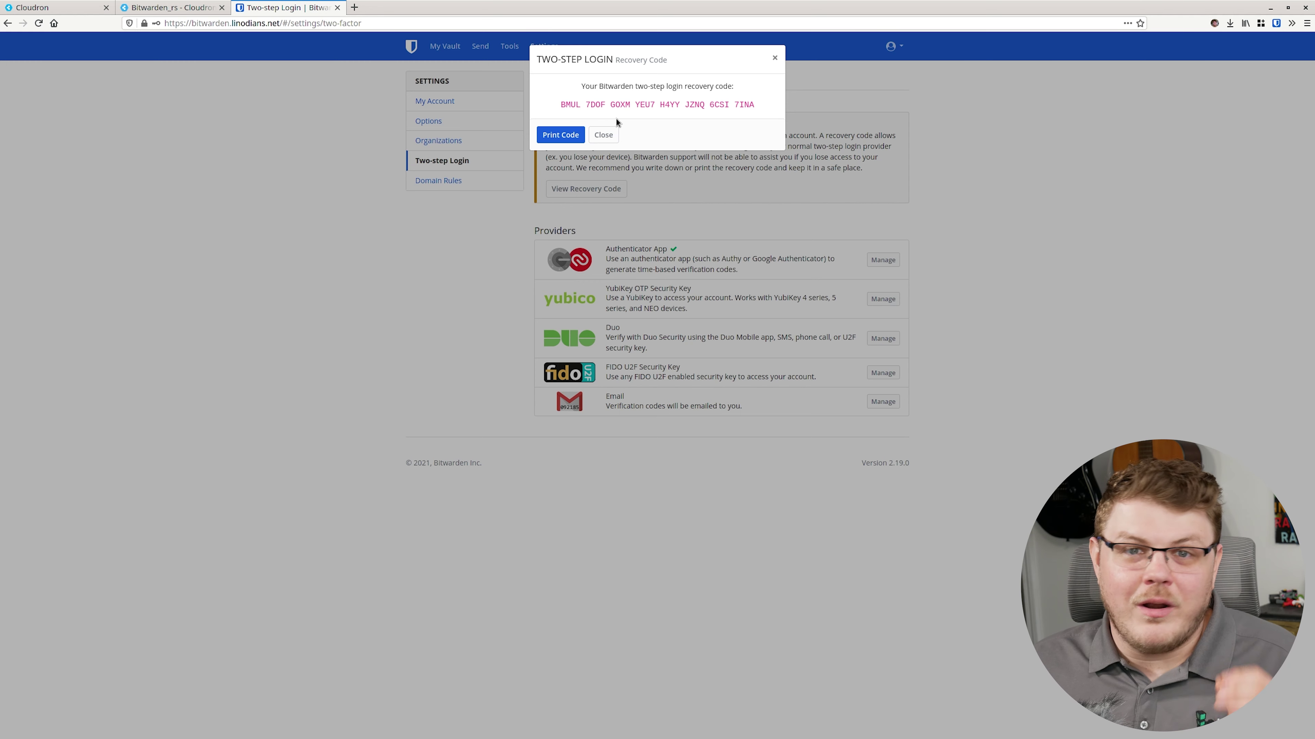
pyautogui.click(604, 136)
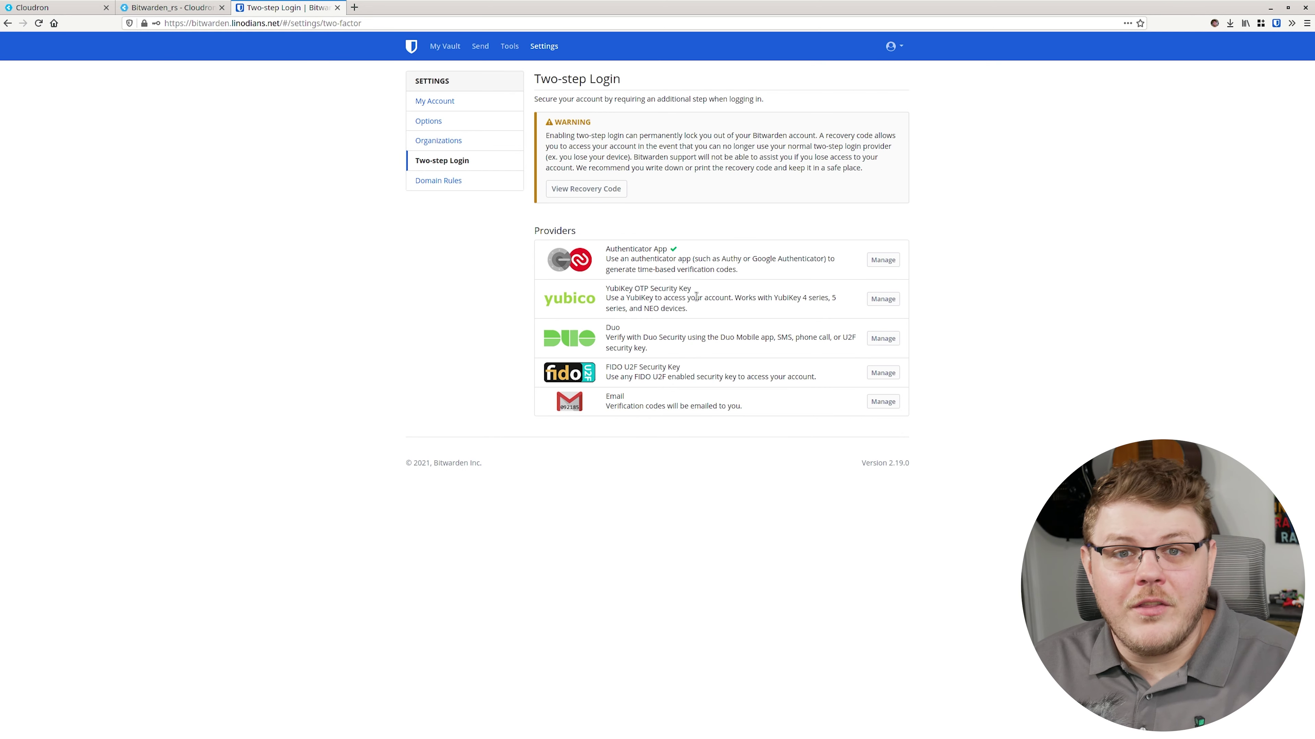